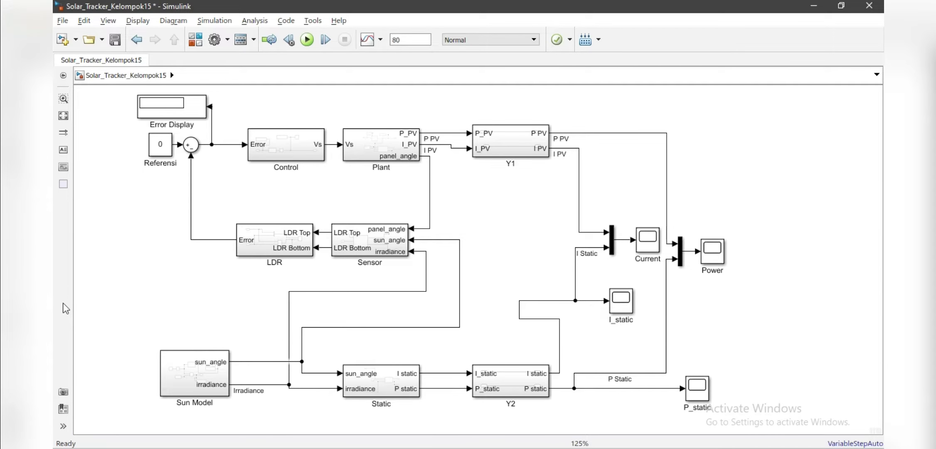
# Inspect the contents of the Control and Plant subsystems, returning to the top-level solar tracker model.
pyautogui.click(259, 149)
pyautogui.doubleClick(286, 152)
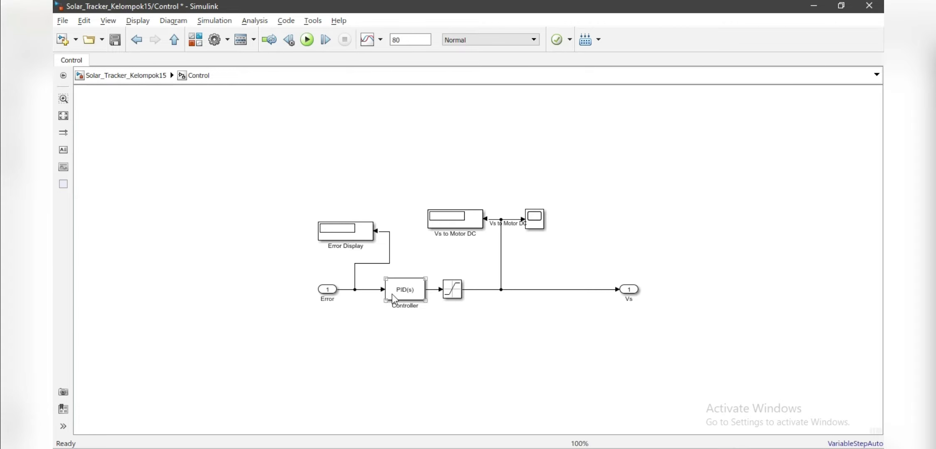
pyautogui.click(135, 78)
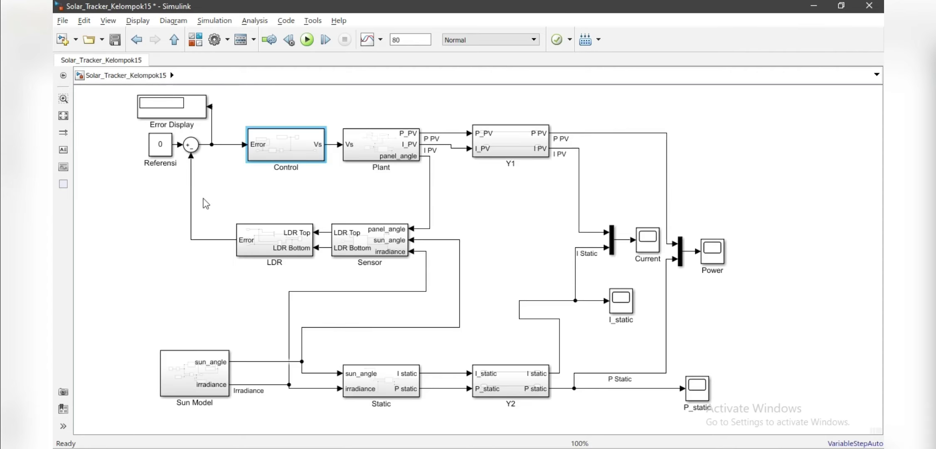
pyautogui.click(415, 141)
pyautogui.doubleClick(415, 142)
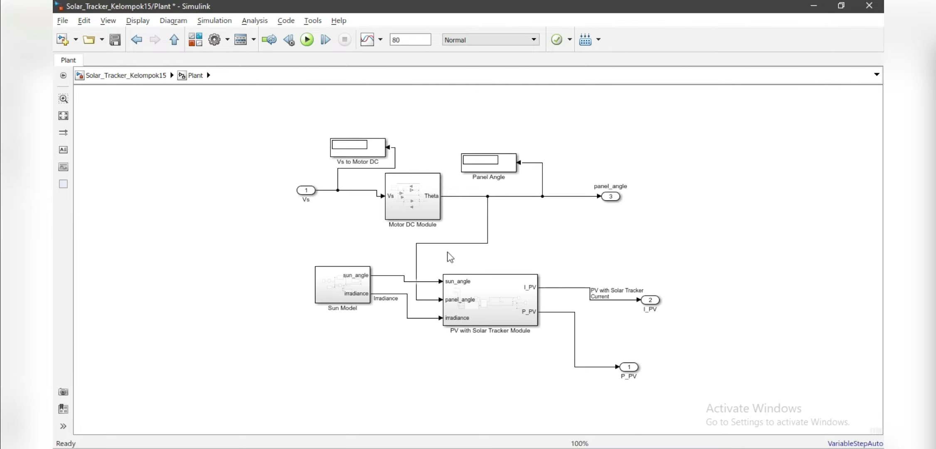
pyautogui.click(351, 268)
pyautogui.click(401, 266)
pyautogui.click(125, 75)
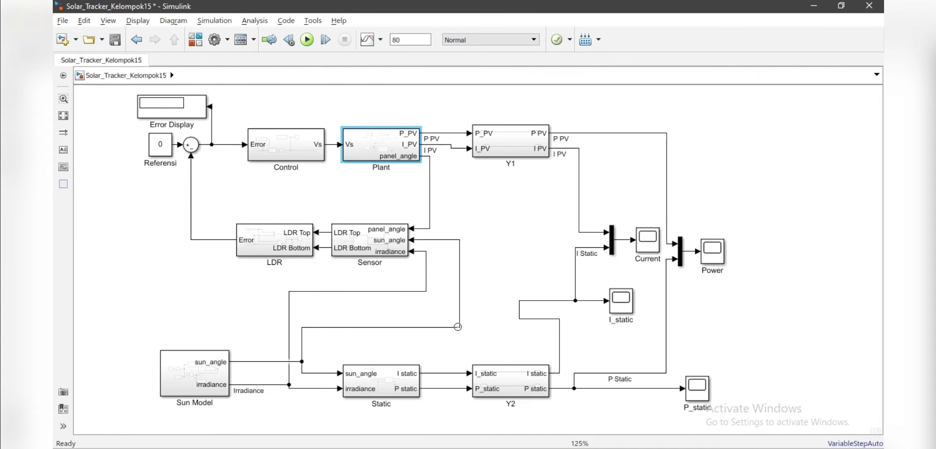
# Inspect the contents of the Sensor and LDR subsystems in the feedback path, returning to the top-level model.
pyautogui.doubleClick(396, 252)
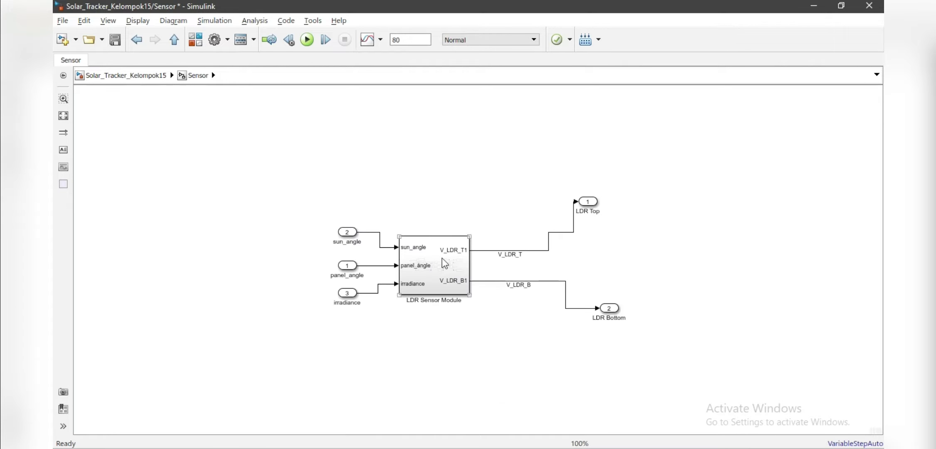
pyautogui.click(126, 75)
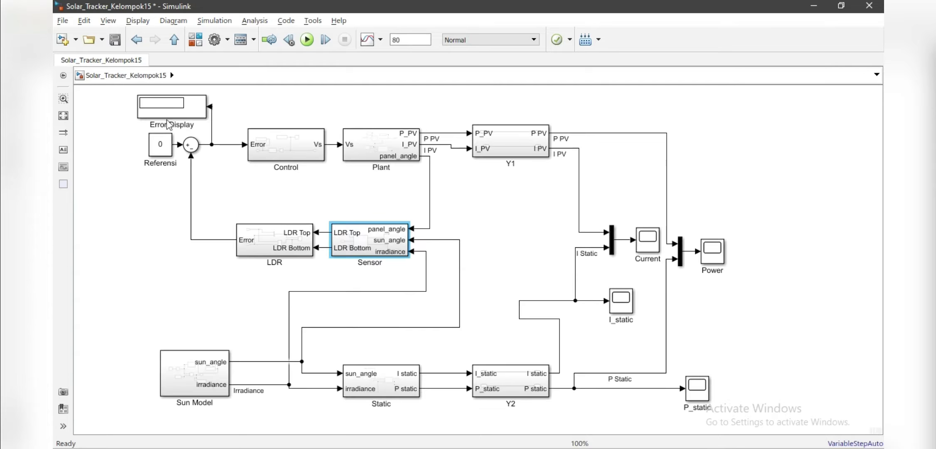
pyautogui.doubleClick(290, 251)
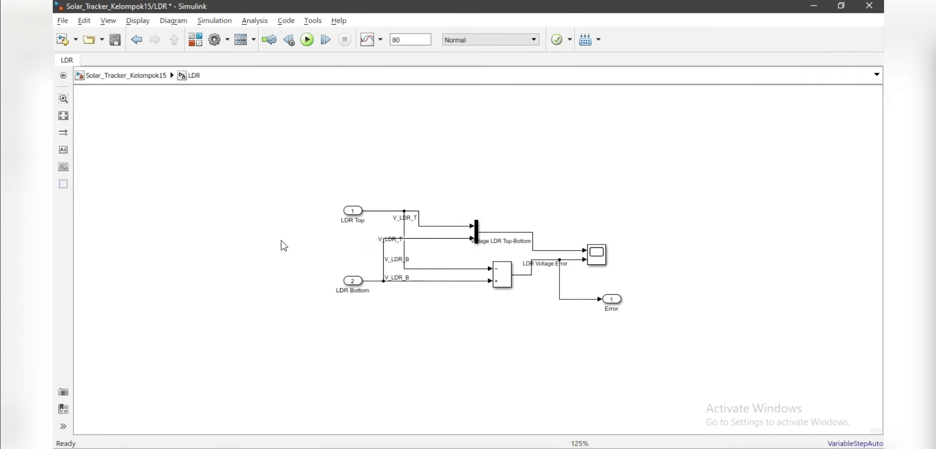
pyautogui.click(138, 77)
# Examine the Sun Model and Static subsystems and return to the top-level model.
pyautogui.doubleClick(219, 358)
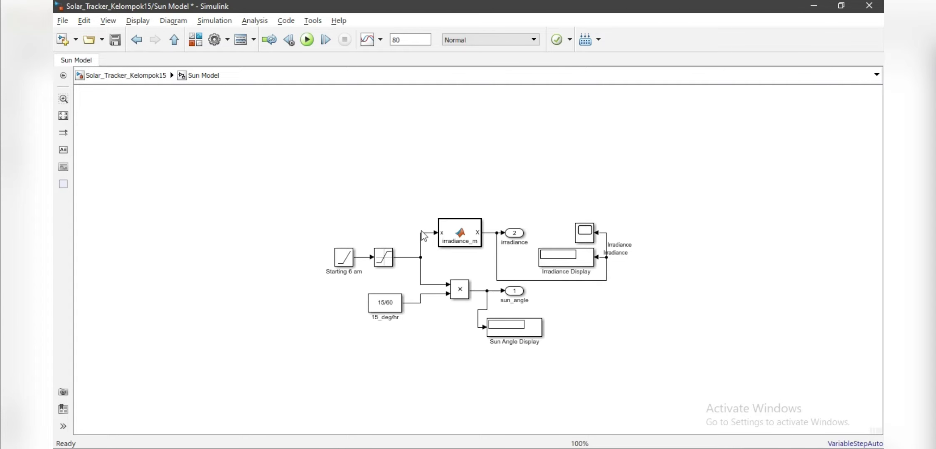
pyautogui.click(145, 76)
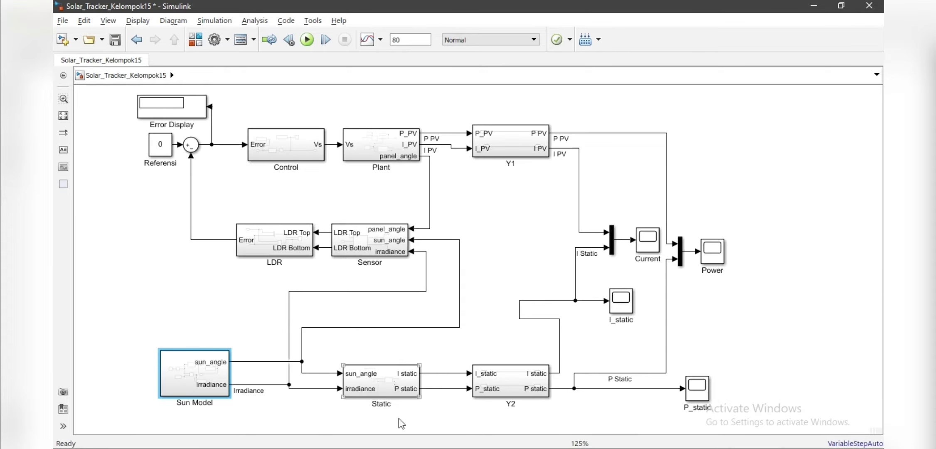
pyautogui.doubleClick(391, 380)
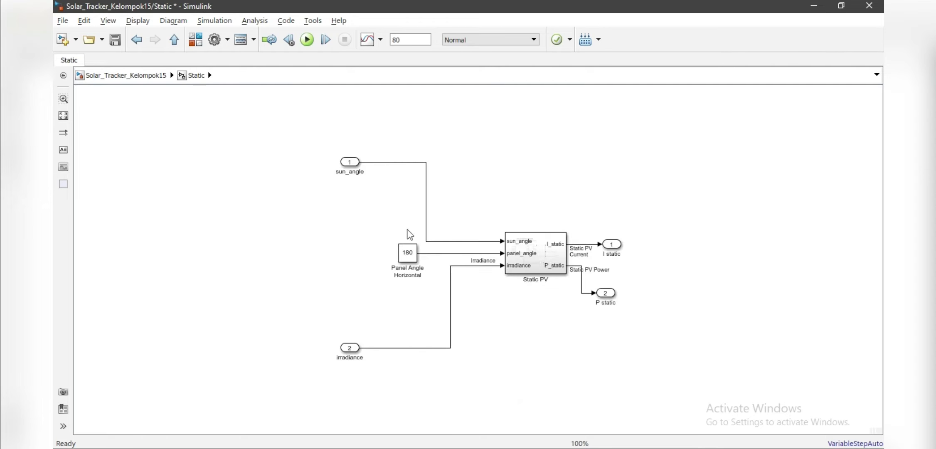
pyautogui.click(134, 79)
# Examine the signal connections inside the Y2 and Y1 output subsystems and return to the top-level model.
pyautogui.doubleClick(514, 380)
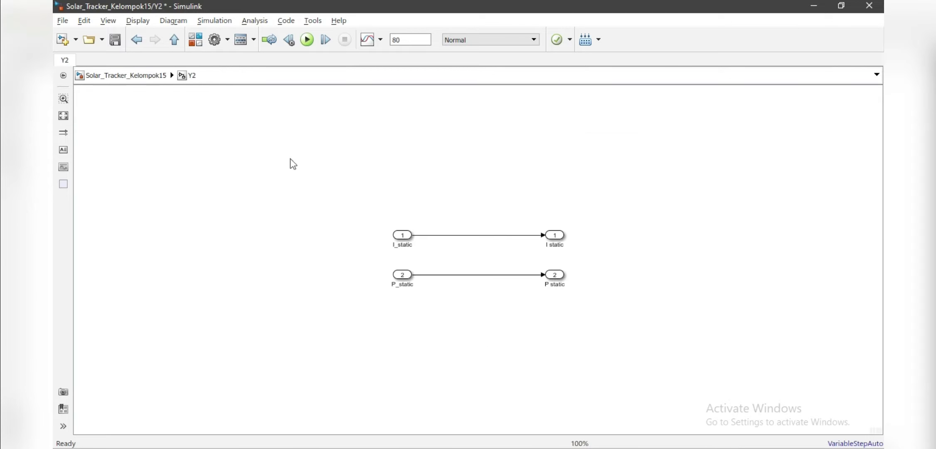
pyautogui.click(105, 77)
pyautogui.click(489, 153)
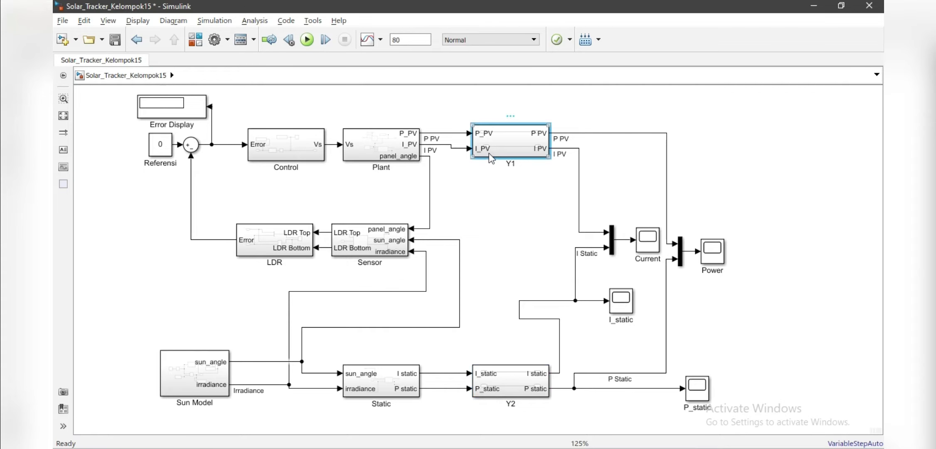
pyautogui.doubleClick(488, 153)
pyautogui.click(137, 75)
# Review the PID gains of the Controller block inside the Control subsystem and run the simulation.
pyautogui.click(299, 155)
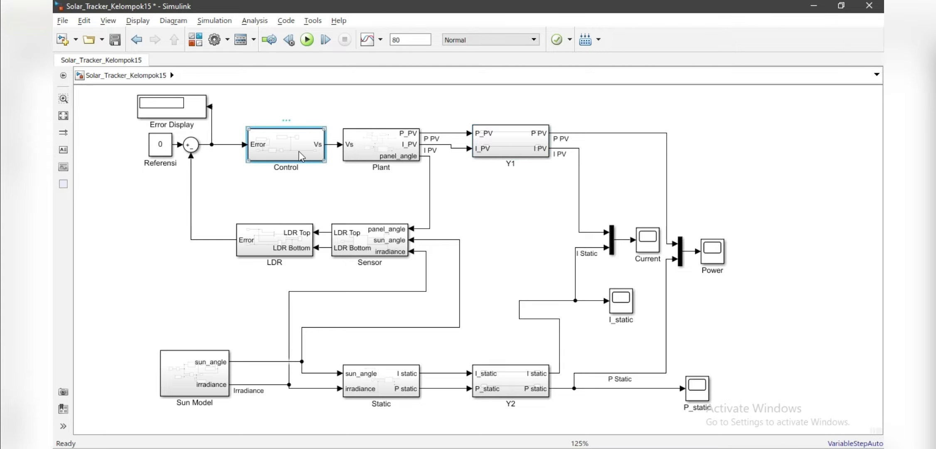
pyautogui.doubleClick(299, 155)
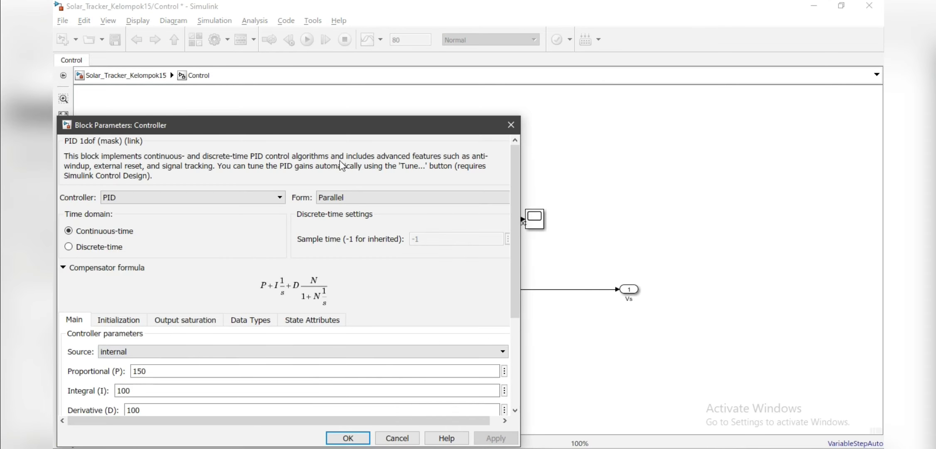
pyautogui.moveTo(344, 126); pyautogui.dragTo(381, 27)
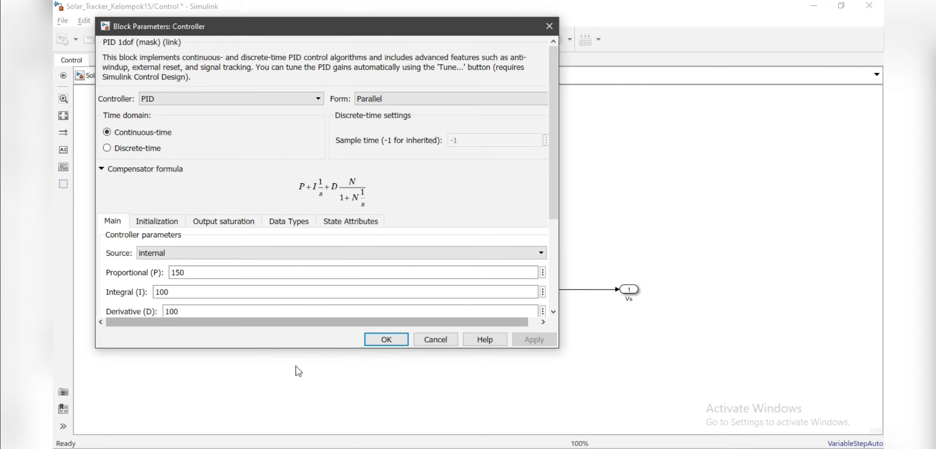
pyautogui.click(383, 339)
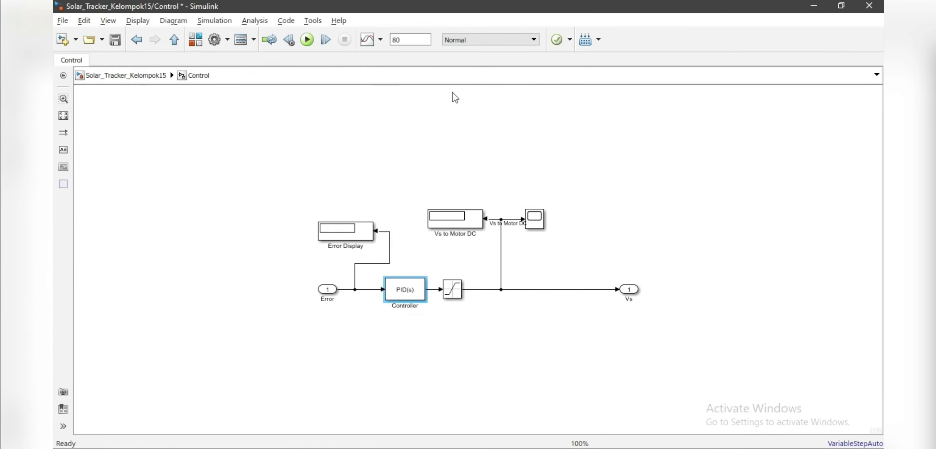
pyautogui.click(307, 40)
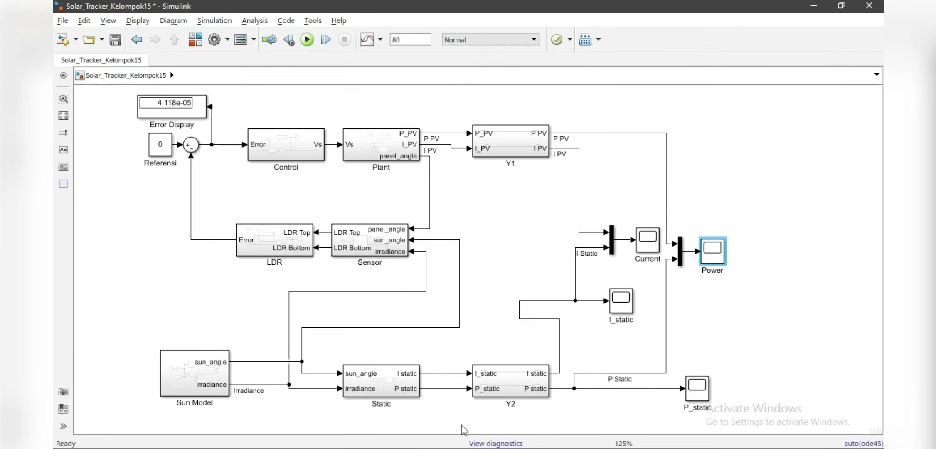
# Set the Controller block's proportional gain to 50 and derivative gain to 0, and rerun the simulation.
pyautogui.doubleClick(269, 145)
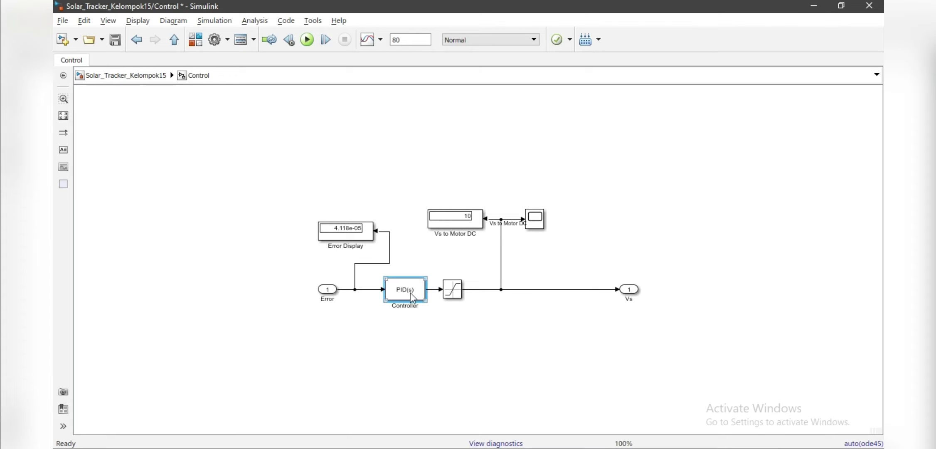
pyautogui.doubleClick(397, 287)
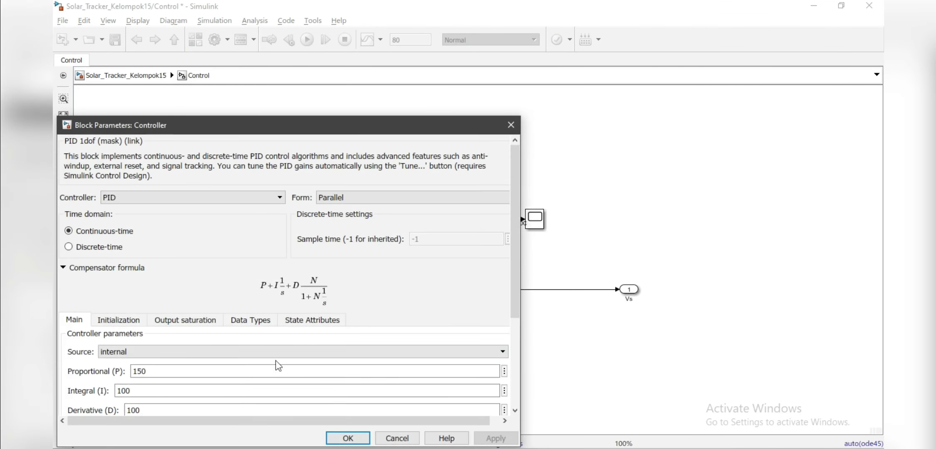
pyautogui.doubleClick(166, 371)
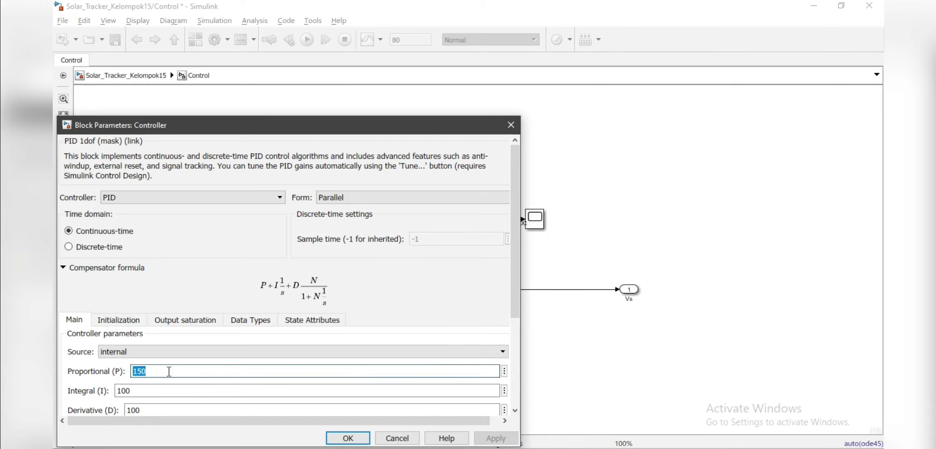
pyautogui.write('50')
pyautogui.doubleClick(169, 410)
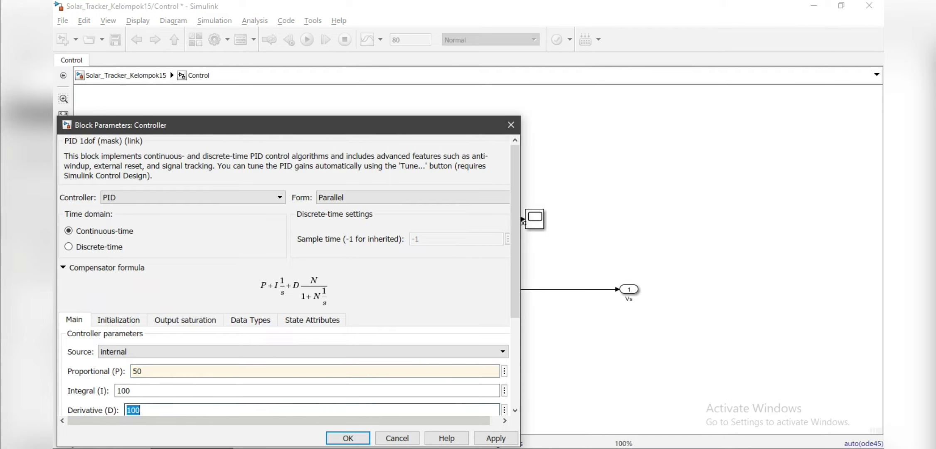
pyautogui.write('0')
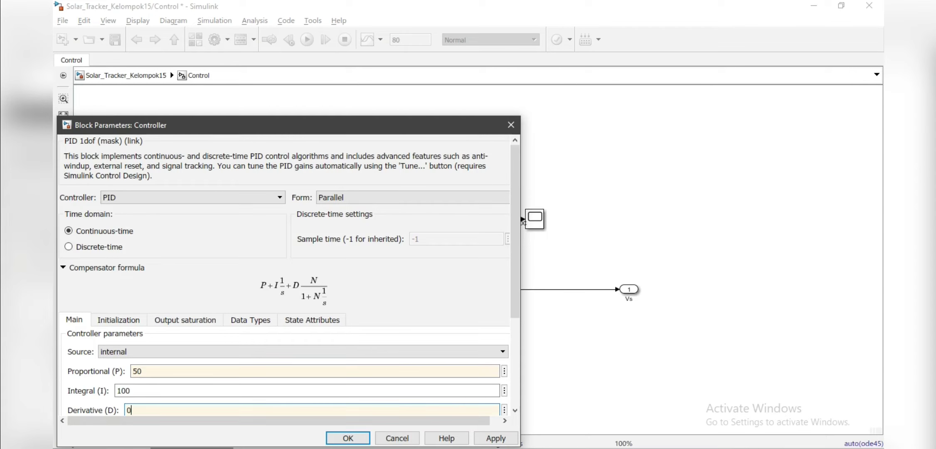
pyautogui.click(495, 439)
pyautogui.click(347, 438)
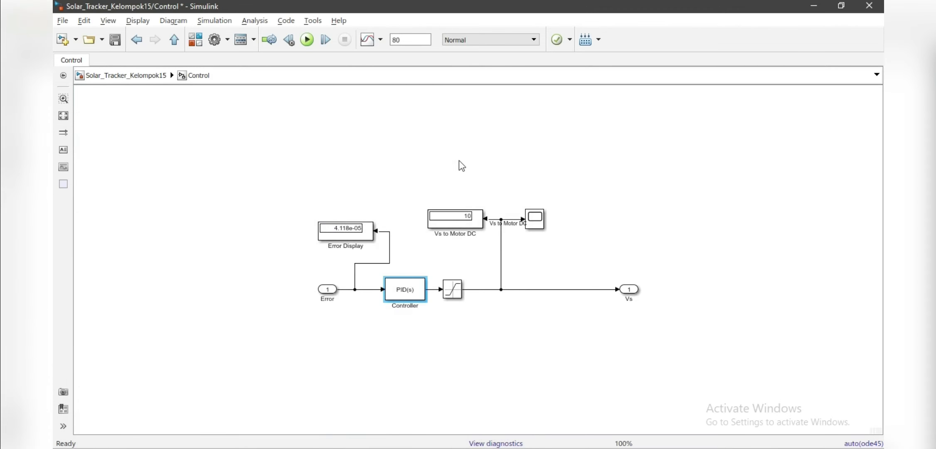
pyautogui.click(307, 40)
# Set the Controller block's integral gain to 0 and rerun the simulation.
pyautogui.doubleClick(420, 289)
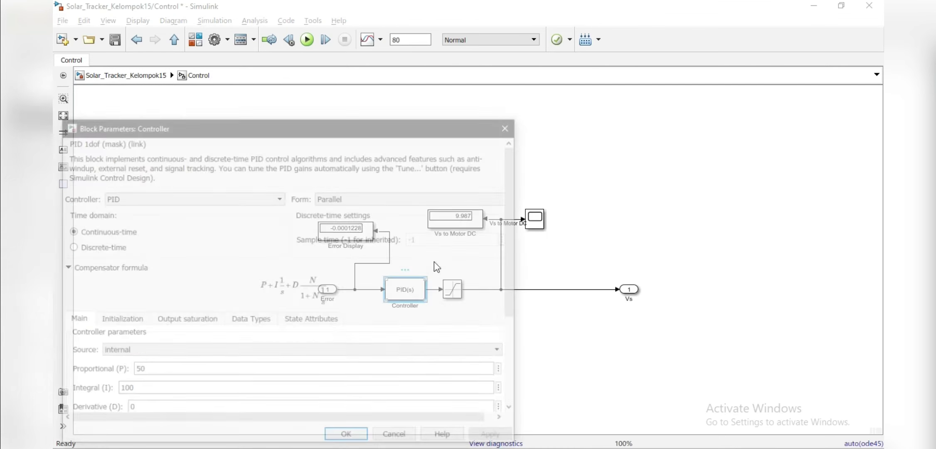
pyautogui.click(239, 392)
pyautogui.doubleClick(238, 391)
pyautogui.write('0')
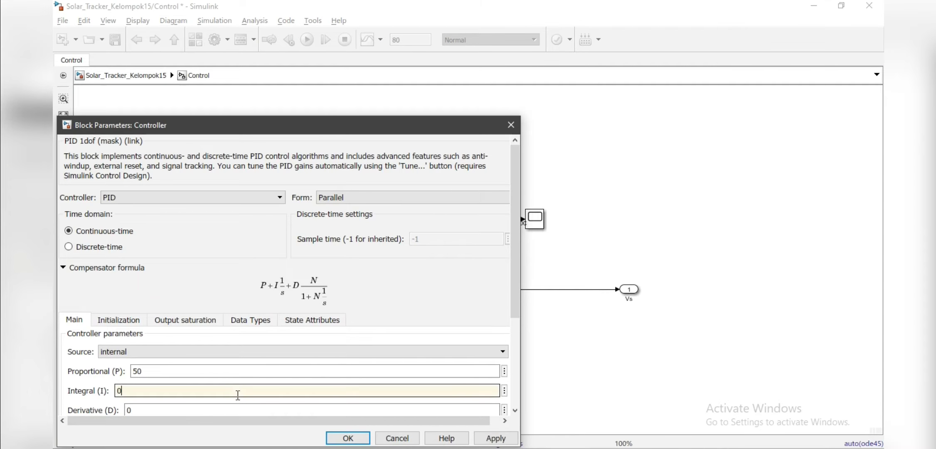
pyautogui.click(496, 438)
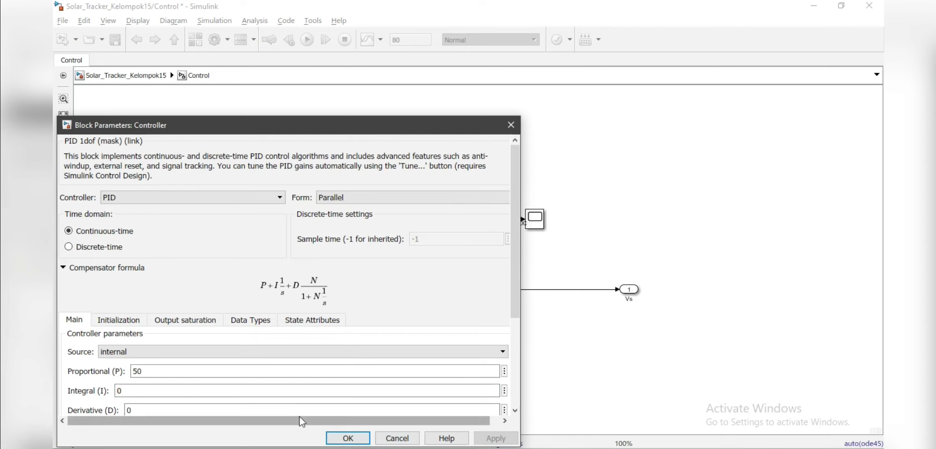
pyautogui.click(347, 438)
pyautogui.click(306, 39)
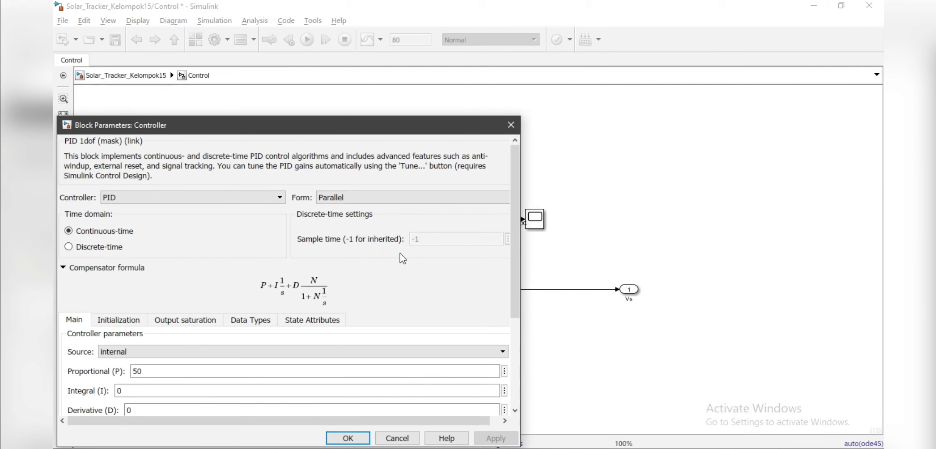
# Set the Controller block's proportional gain to 100 and integral gain to 50, and rerun the simulation.
pyautogui.doubleClick(184, 392)
pyautogui.doubleClick(183, 371)
pyautogui.write('100')
pyautogui.doubleClick(195, 392)
pyautogui.write('50')
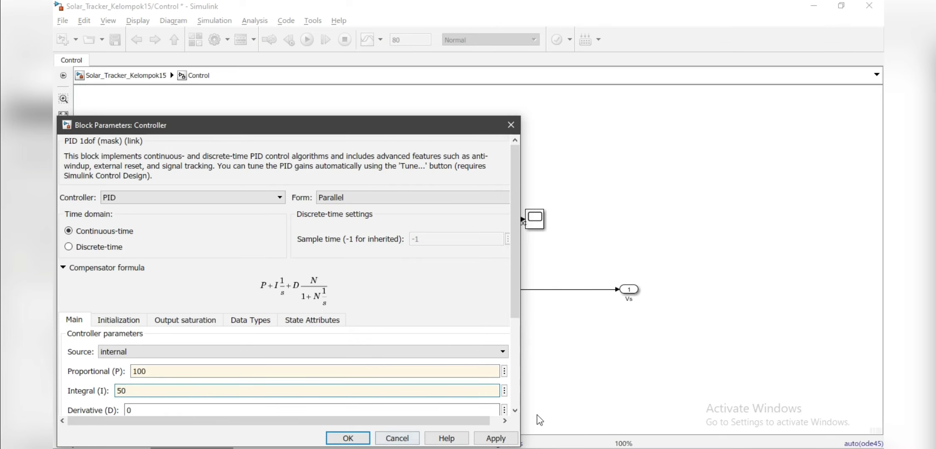
pyautogui.click(478, 437)
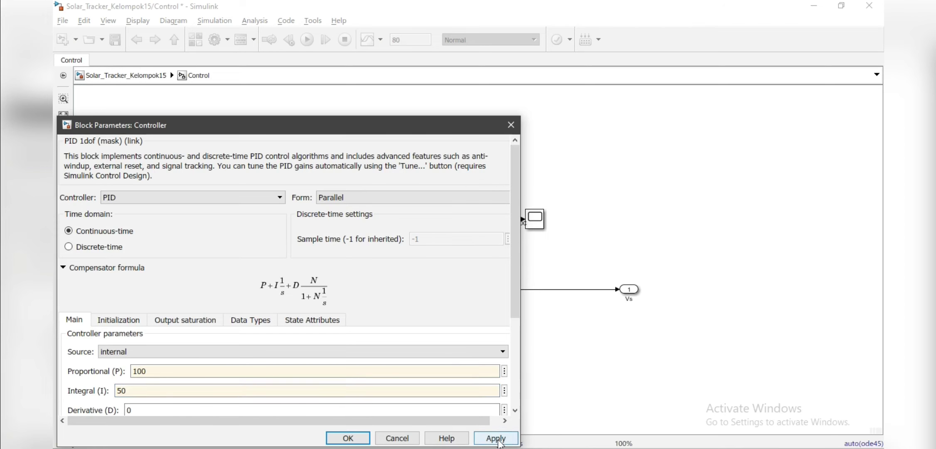
pyautogui.click(348, 438)
pyautogui.click(314, 42)
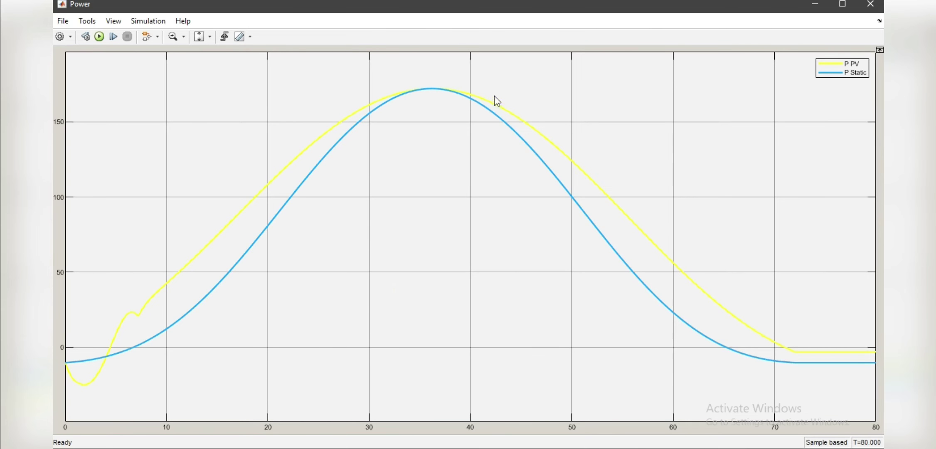
# Put away the Power scope, set the Controller block's integral and derivative gains to 100, and rerun the simulation.
pyautogui.click(814, 4)
pyautogui.click(398, 293)
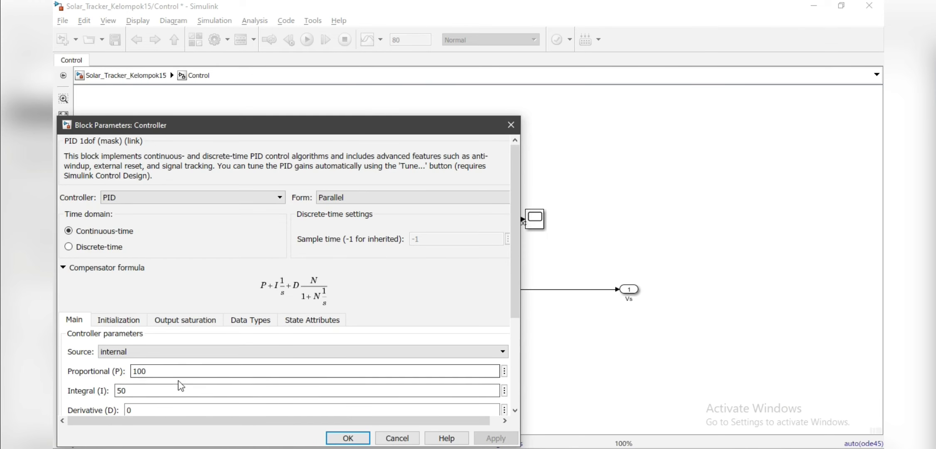
pyautogui.doubleClick(177, 389)
pyautogui.write('100')
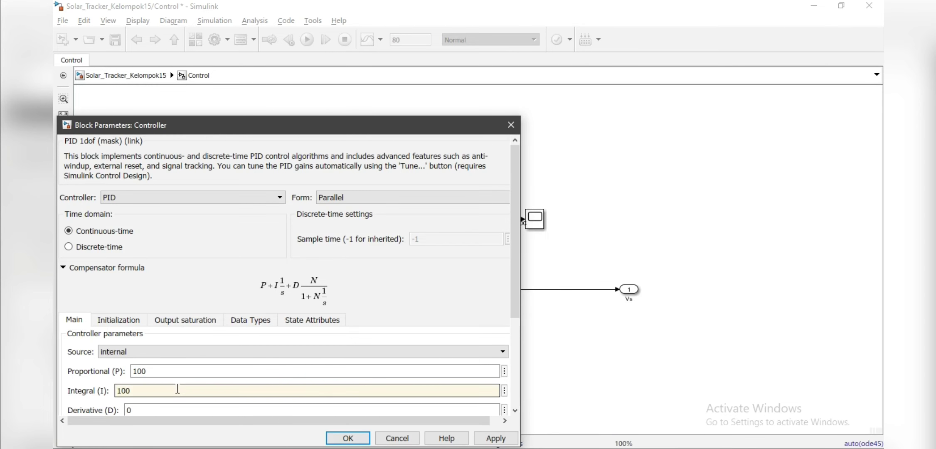
pyautogui.doubleClick(179, 405)
pyautogui.write('1')
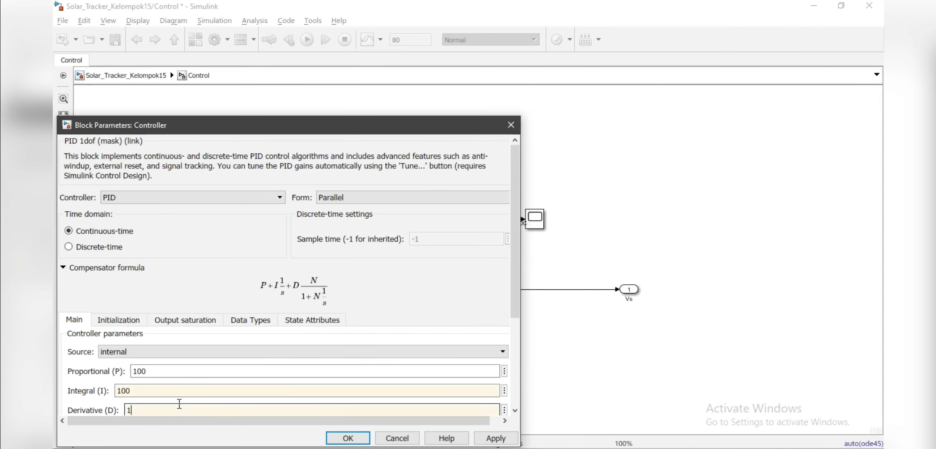
pyautogui.write('00')
pyautogui.click(499, 439)
pyautogui.click(348, 438)
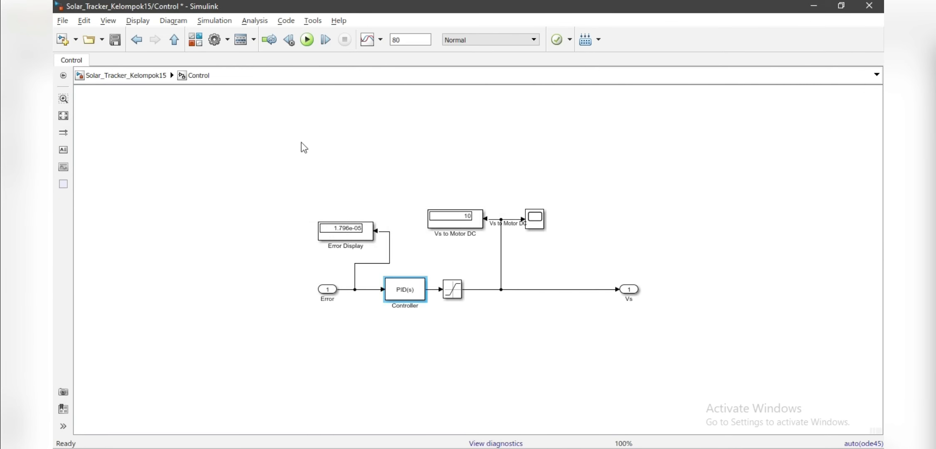
pyautogui.click(314, 47)
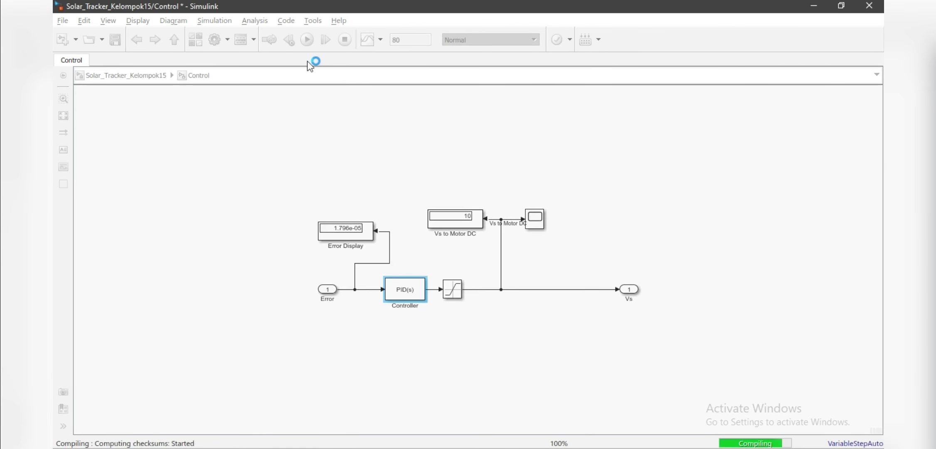